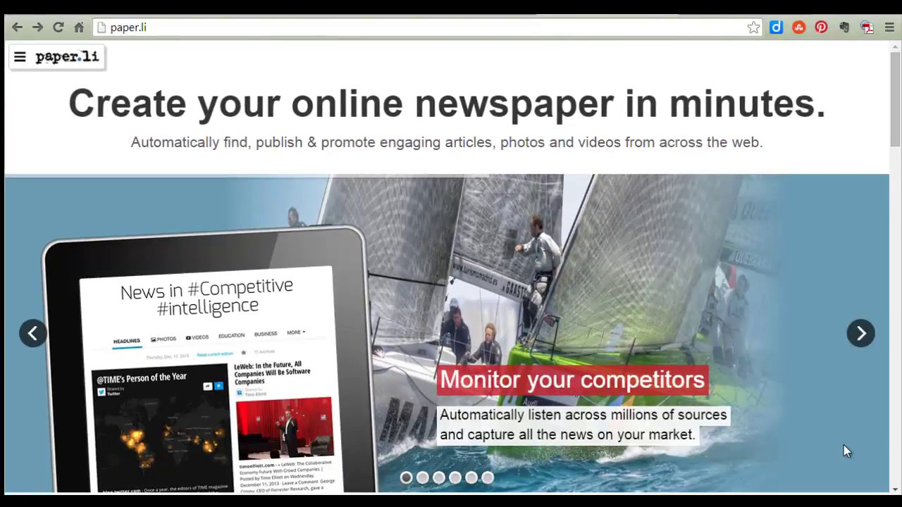
Scroll down the Paper.li home page and choose CREATE PAPER
{"action": "left_click_drag", "start_coordinate": [897, 107], "coordinate": [895, 181]}
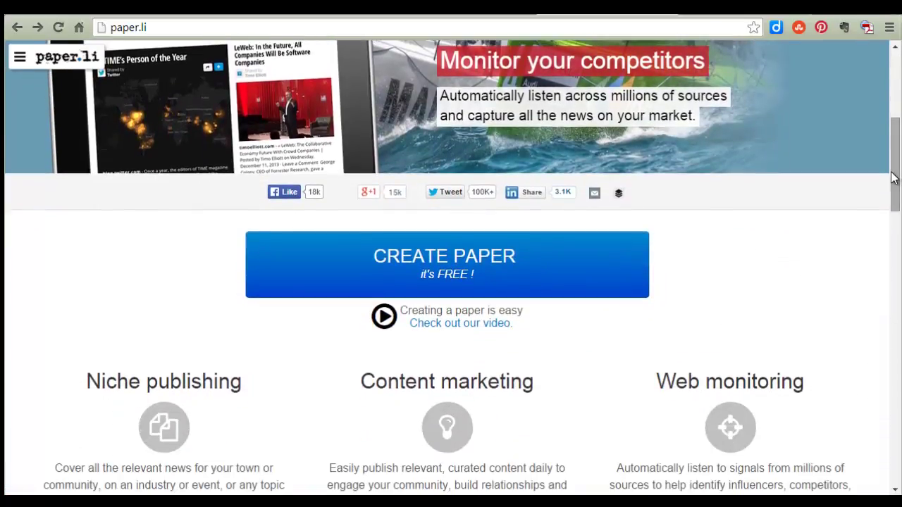
{"action": "left_click", "coordinate": [444, 264]}
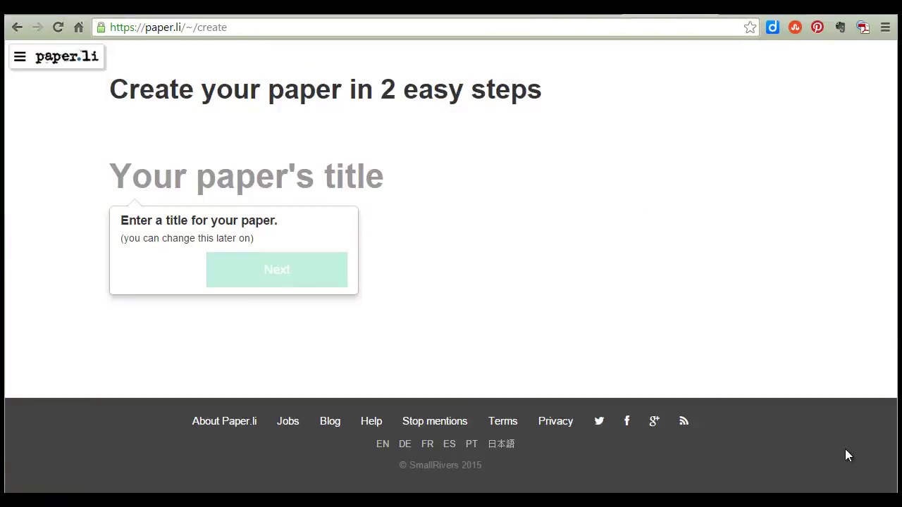
Type 'Genetic Issues' into the title field, fixing the mistyped letter
{"action": "left_click", "coordinate": [183, 180]}
{"action": "type", "text": "Genetic Issues"}
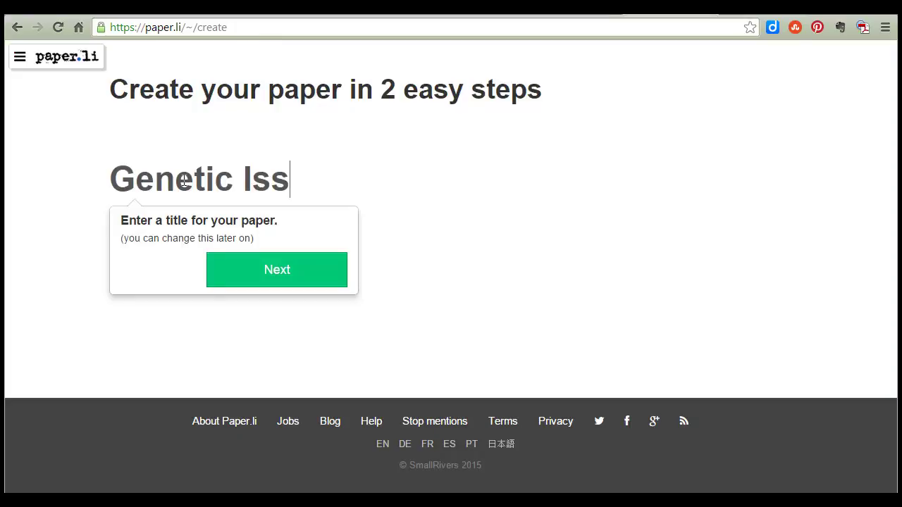
Search sources for 'genetics' and add Genetics Update, NatureRevGenetics and ASHG
{"action": "left_click", "coordinate": [257, 276]}
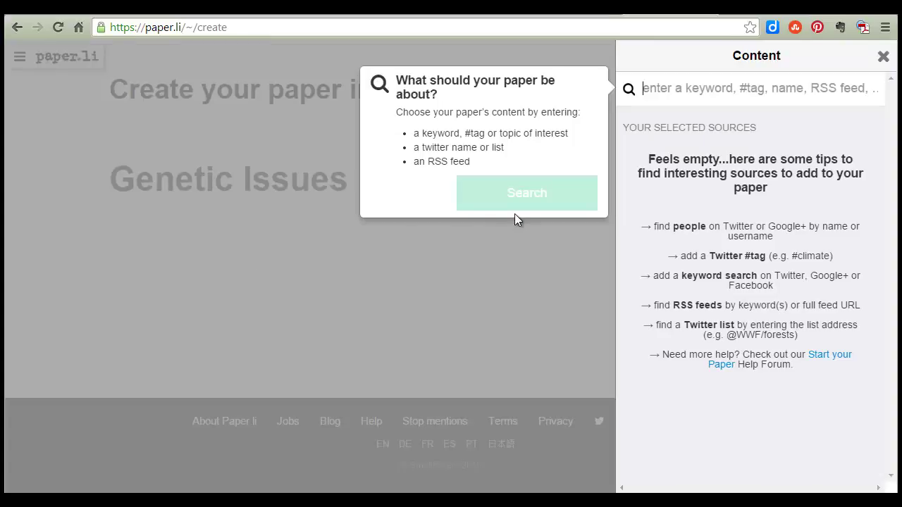
{"action": "type", "text": "genetics"}
{"action": "key", "text": "Return"}
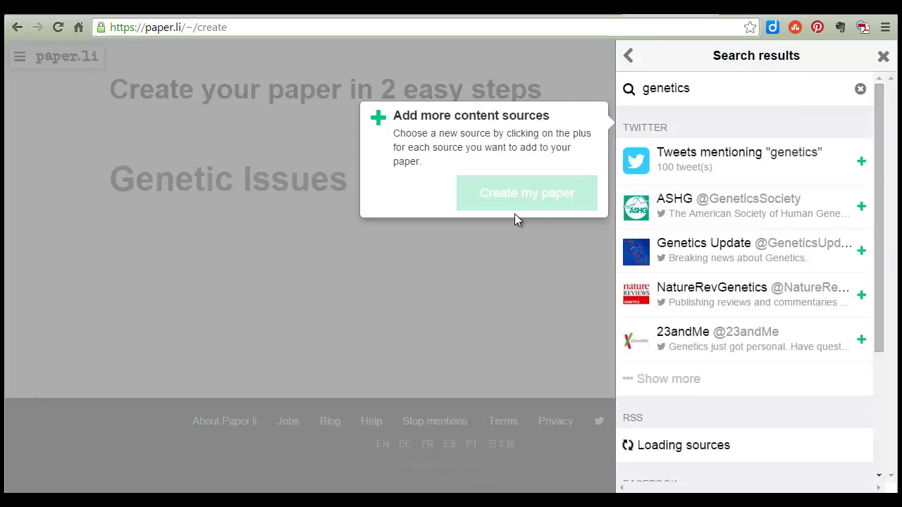
{"action": "left_click", "coordinate": [861, 252]}
{"action": "left_click", "coordinate": [862, 296]}
{"action": "left_click", "coordinate": [861, 206]}
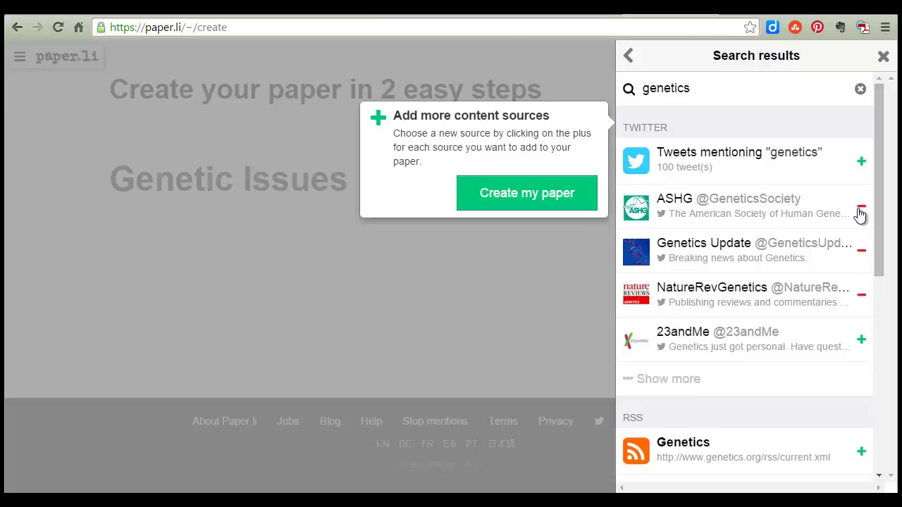
{"action": "scroll", "coordinate": [754, 282], "scroll_direction": "down", "scroll_amount": 1}
{"action": "scroll", "coordinate": [754, 282], "scroll_direction": "down", "scroll_amount": 2}
Add the Genetics RSS and Annual Review of Genetics feeds plus YouTube channels Useful Genetics and Nikolay's Genetics Lessons
{"action": "left_click", "coordinate": [861, 267]}
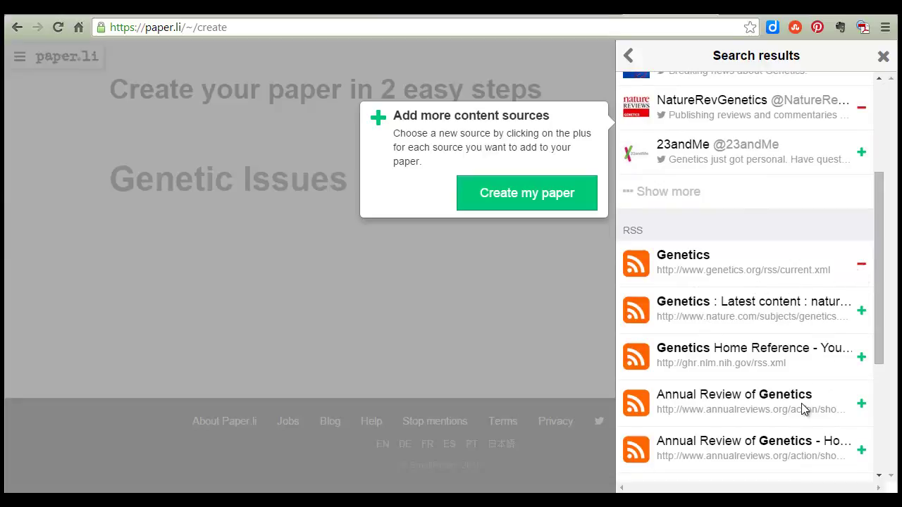
{"action": "left_click", "coordinate": [861, 403]}
{"action": "scroll", "coordinate": [723, 372], "scroll_direction": "down", "scroll_amount": 3}
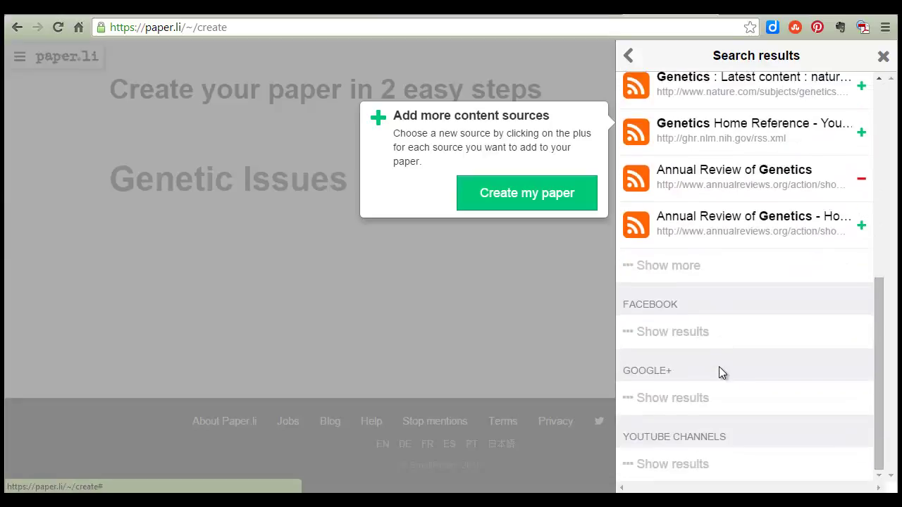
{"action": "left_click", "coordinate": [663, 466]}
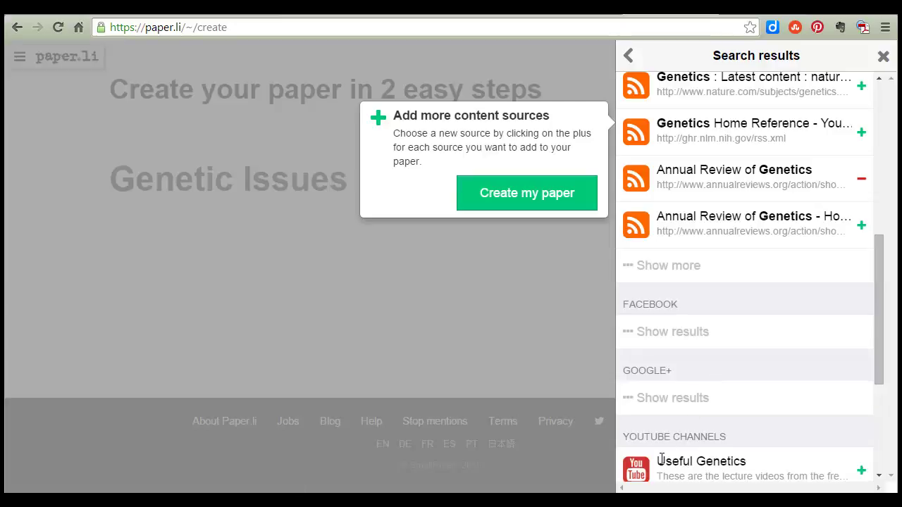
{"action": "scroll", "coordinate": [668, 401], "scroll_direction": "down", "scroll_amount": 2}
{"action": "left_click", "coordinate": [861, 319]}
{"action": "left_click", "coordinate": [861, 362]}
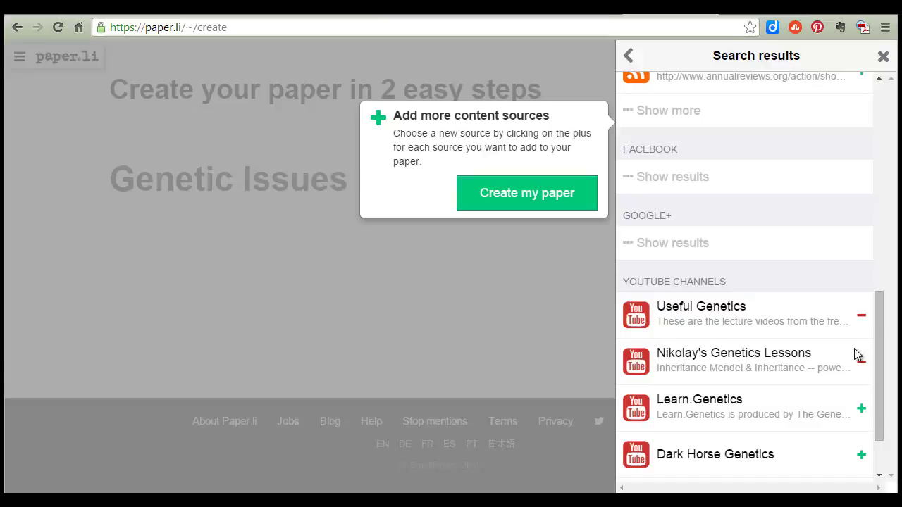
{"action": "scroll", "coordinate": [678, 268], "scroll_direction": "up", "scroll_amount": 10}
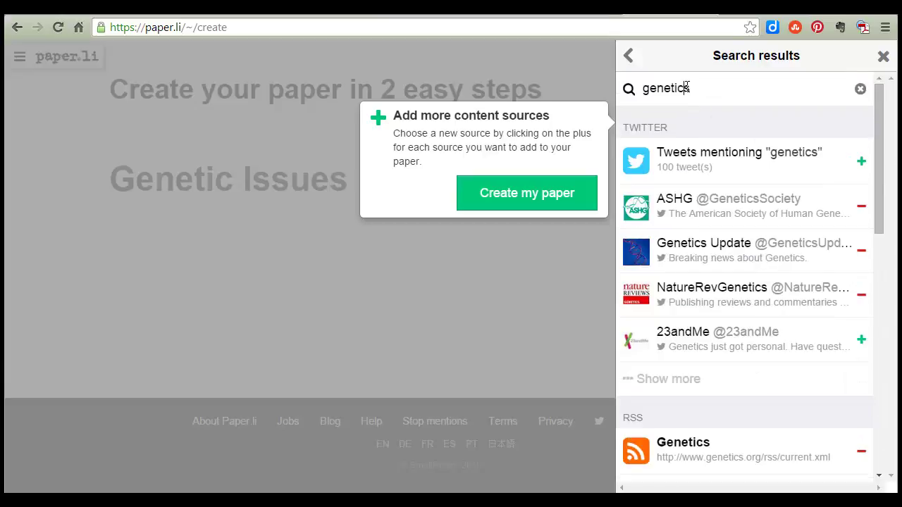
{"action": "double_click", "coordinate": [687, 87]}
Search 'stem cell' and add Cell Stem Cell and the New Scientist stem cells feed
{"action": "type", "text": "stem cell"}
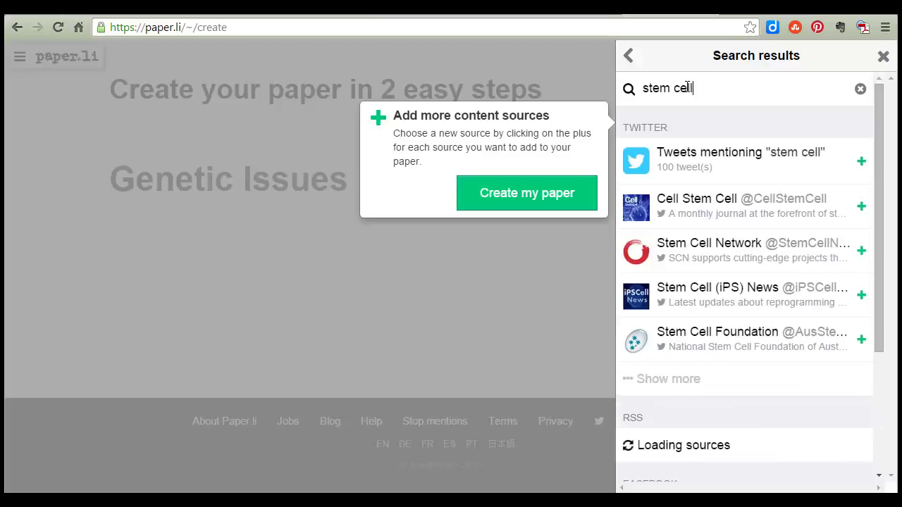
{"action": "left_click_drag", "start_coordinate": [792, 229], "coordinate": [862, 214]}
{"action": "left_click", "coordinate": [860, 204]}
{"action": "scroll", "coordinate": [796, 279], "scroll_direction": "down", "scroll_amount": 3}
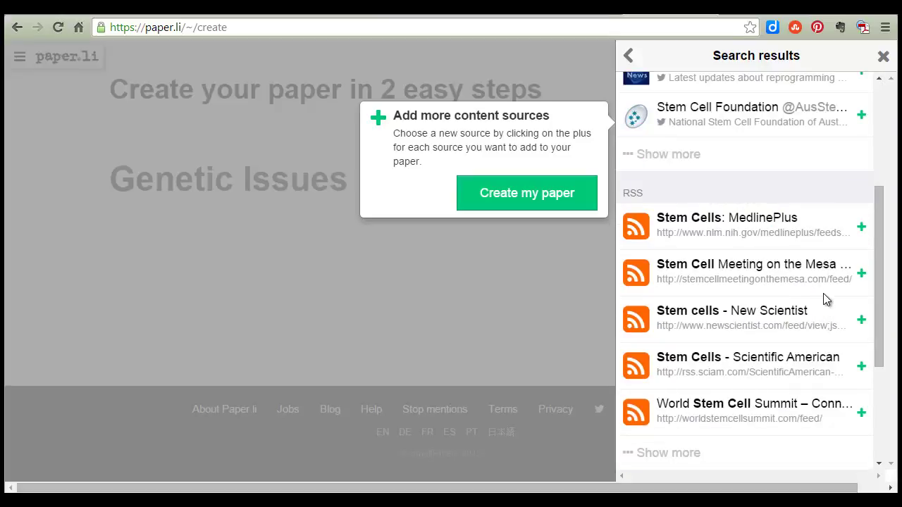
{"action": "left_click", "coordinate": [861, 321]}
{"action": "scroll", "coordinate": [740, 212], "scroll_direction": "up", "scroll_amount": 3}
Search 'GMO', add the GMO Compass feed, and generate the paper
{"action": "left_click", "coordinate": [697, 88]}
{"action": "left_click_drag", "start_coordinate": [697, 88], "coordinate": [613, 95]}
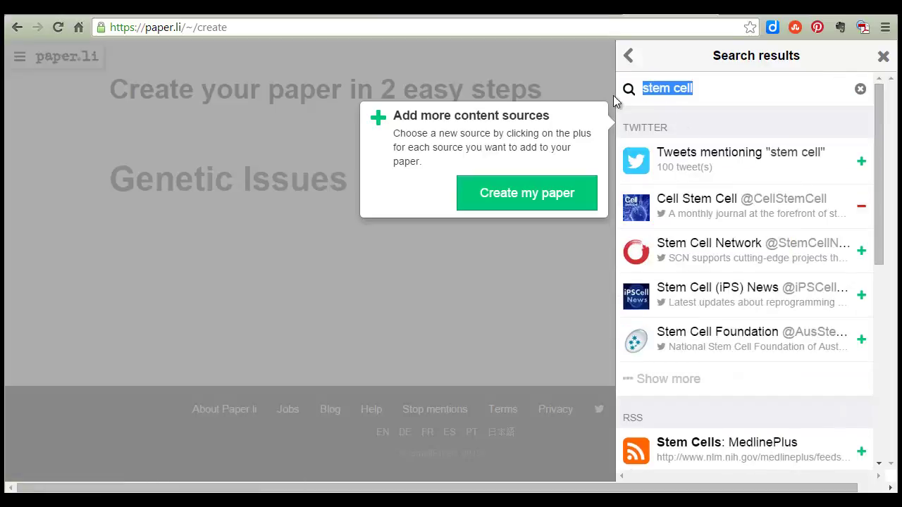
{"action": "type", "text": "GMO"}
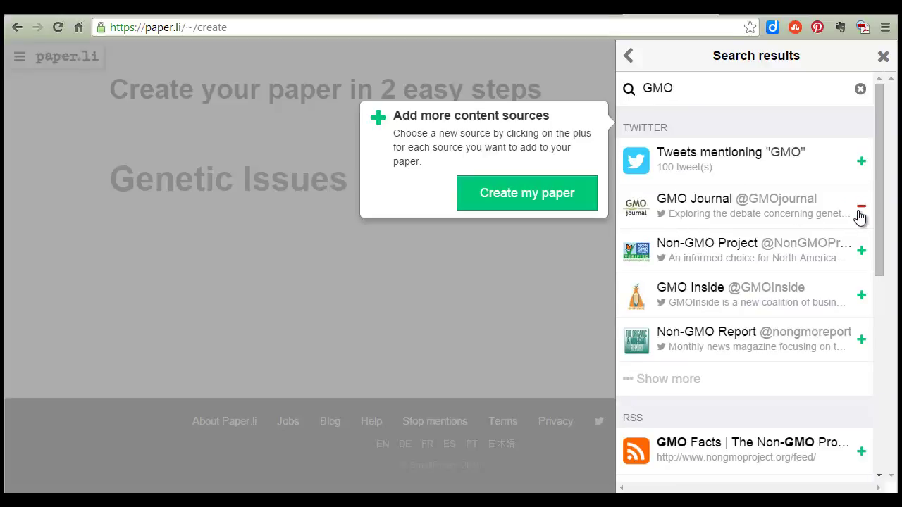
{"action": "scroll", "coordinate": [855, 218], "scroll_direction": "down", "scroll_amount": 3}
{"action": "scroll", "coordinate": [857, 215], "scroll_direction": "up", "scroll_amount": 1}
{"action": "scroll", "coordinate": [778, 388], "scroll_direction": "down", "scroll_amount": 4}
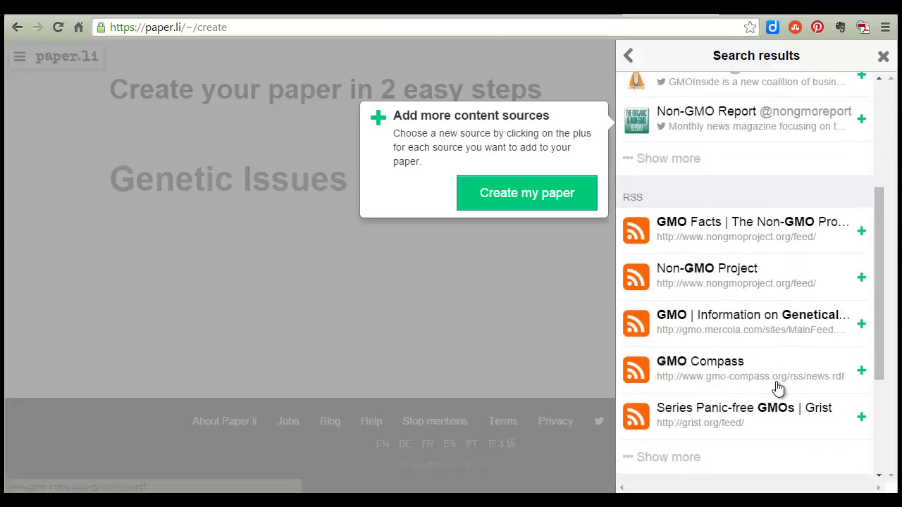
{"action": "scroll", "coordinate": [778, 388], "scroll_direction": "down", "scroll_amount": 3}
{"action": "scroll", "coordinate": [776, 381], "scroll_direction": "up", "scroll_amount": 1}
{"action": "left_click", "coordinate": [860, 200]}
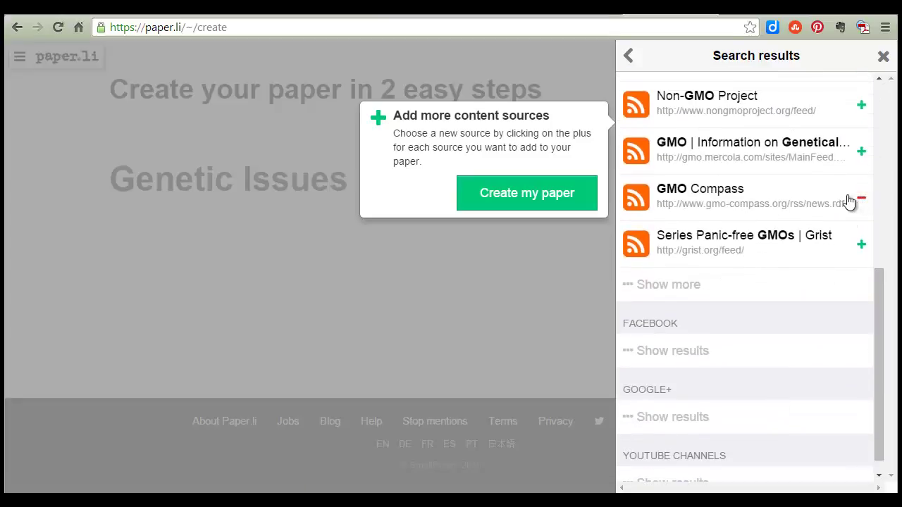
{"action": "scroll", "coordinate": [765, 177], "scroll_direction": "up", "scroll_amount": 6}
{"action": "left_click", "coordinate": [530, 197]}
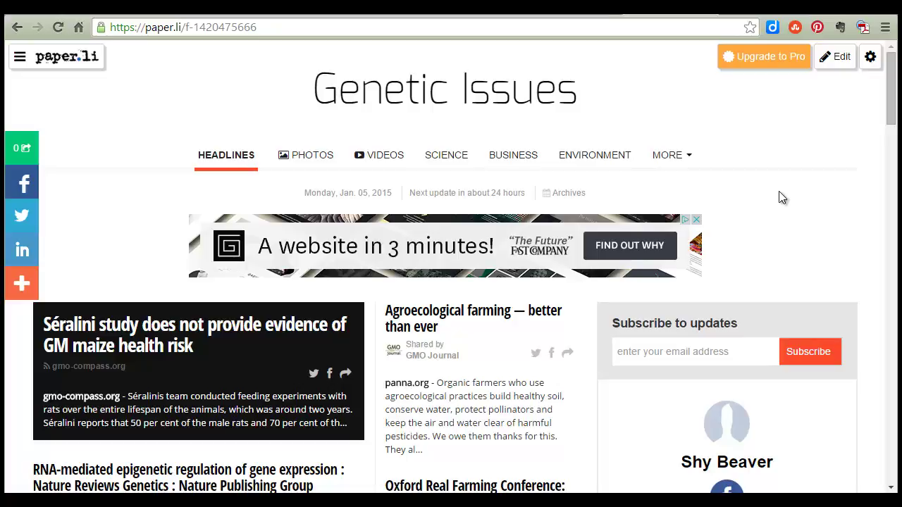
Turn on editing and open Content in the gear Paper Settings Dashboard
{"action": "left_click", "coordinate": [837, 56]}
{"action": "left_click", "coordinate": [870, 57]}
{"action": "scroll", "coordinate": [866, 260], "scroll_direction": "down", "scroll_amount": 1}
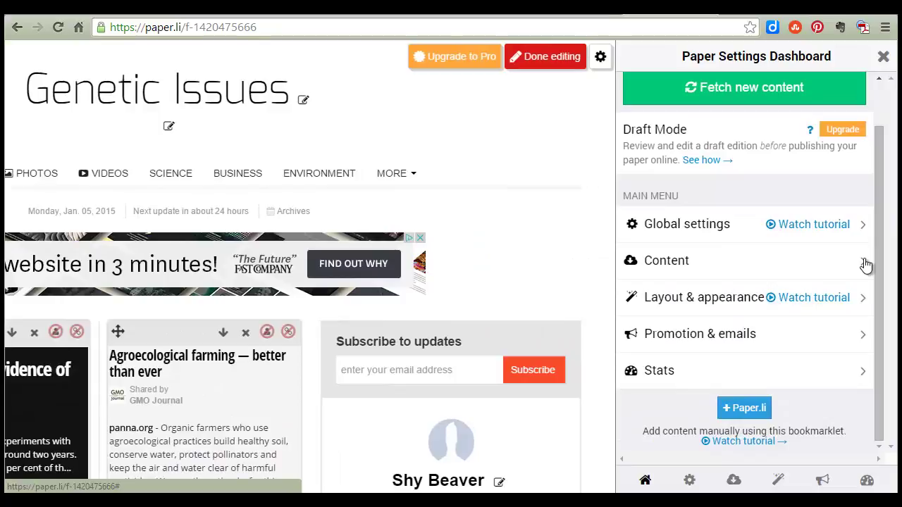
{"action": "left_click", "coordinate": [866, 265]}
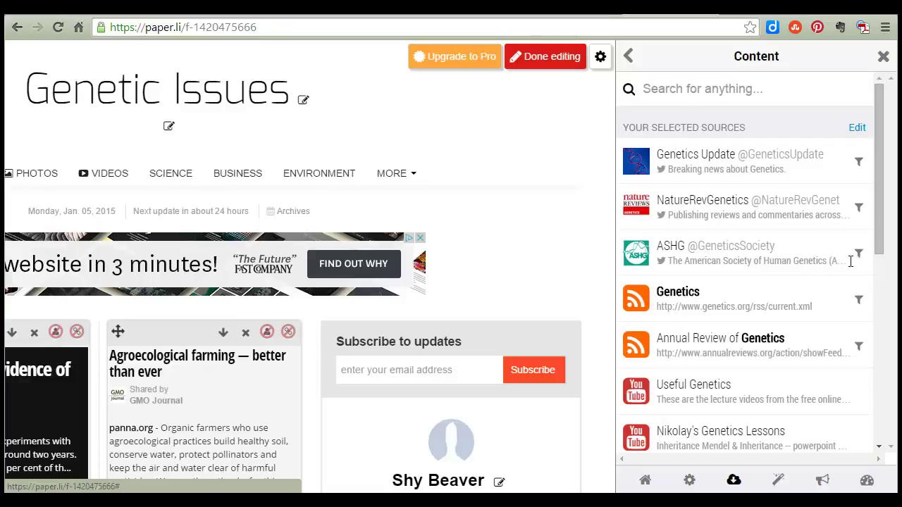
Drag GMO Journal and Cell Stem Cell up the selected sources list, above the YouTube channels
{"action": "scroll", "coordinate": [800, 271], "scroll_direction": "down", "scroll_amount": 4}
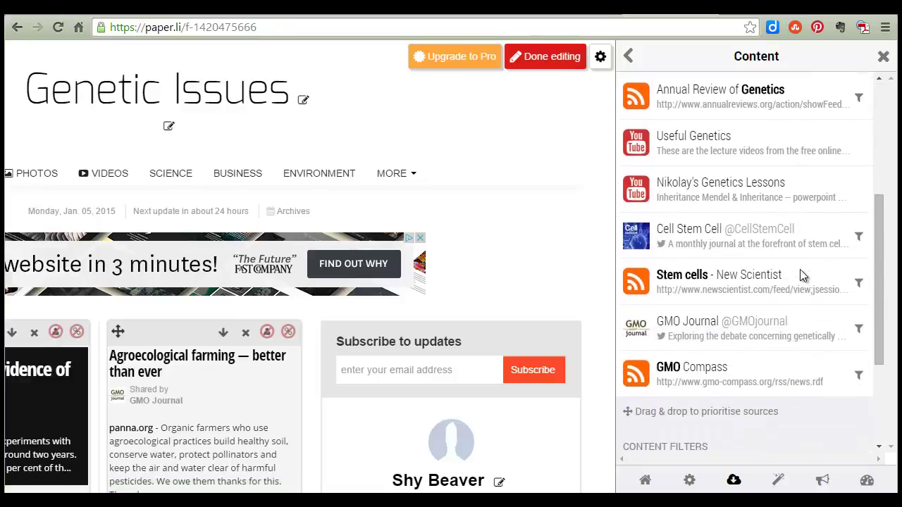
{"action": "scroll", "coordinate": [800, 269], "scroll_direction": "down", "scroll_amount": 1}
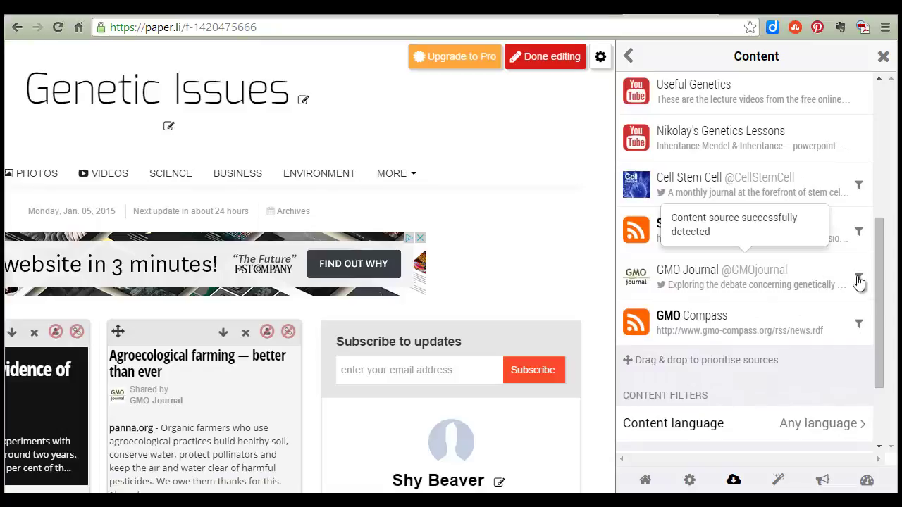
{"action": "left_click_drag", "start_coordinate": [645, 275], "coordinate": [644, 85]}
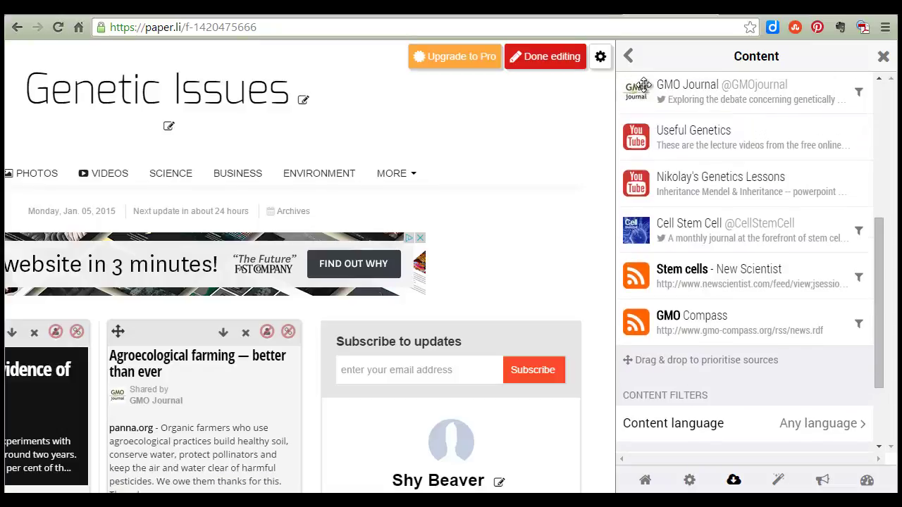
{"action": "scroll", "coordinate": [660, 247], "scroll_direction": "up", "scroll_amount": 1}
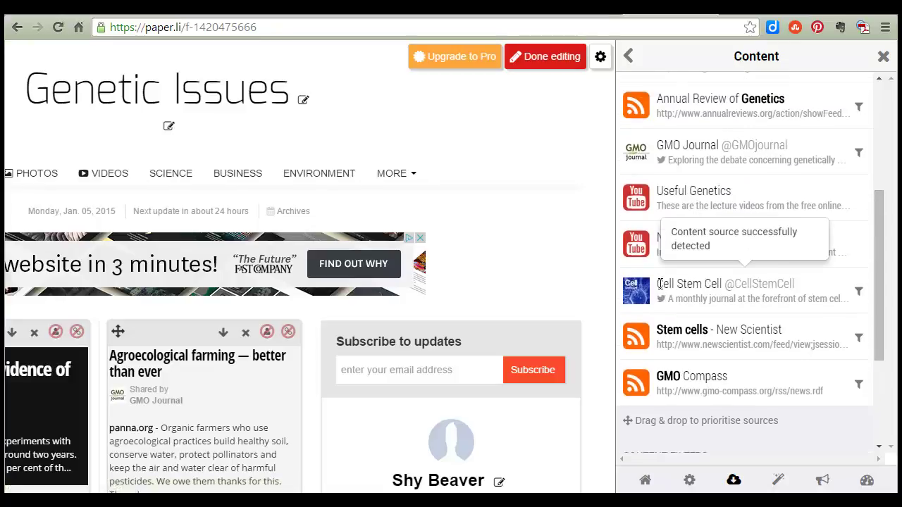
{"action": "left_click_drag", "start_coordinate": [636, 290], "coordinate": [639, 107]}
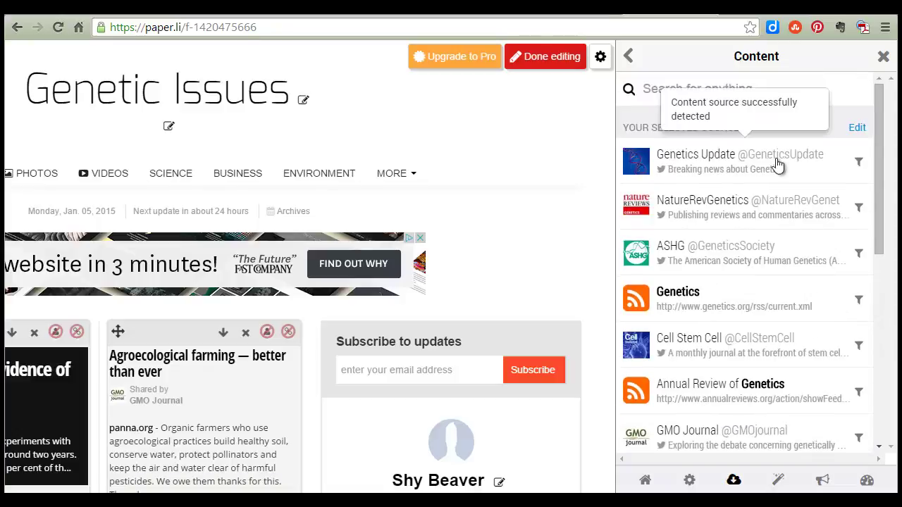
{"action": "scroll", "coordinate": [861, 264], "scroll_direction": "down", "scroll_amount": 10}
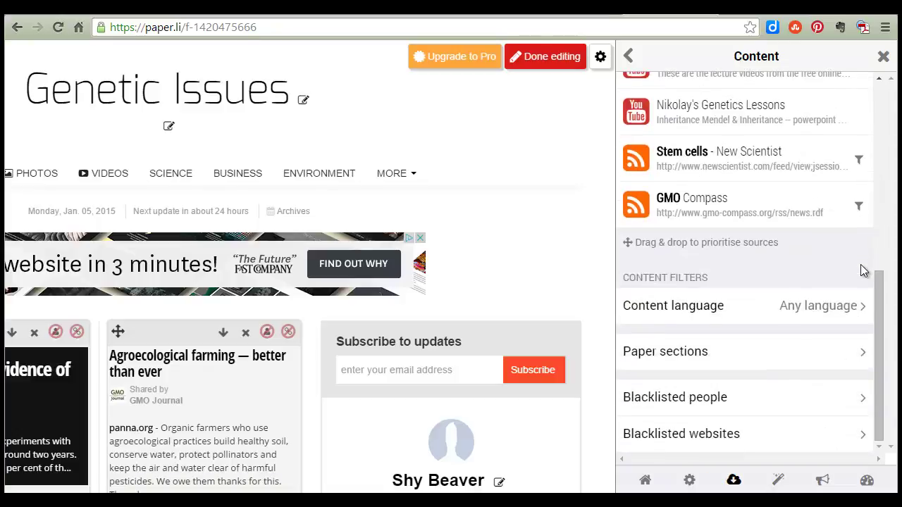
In Select Paper Sections, switch off Trending hashtags and uncheck Art & Entertainment, Business and Crime
{"action": "left_click", "coordinate": [861, 358]}
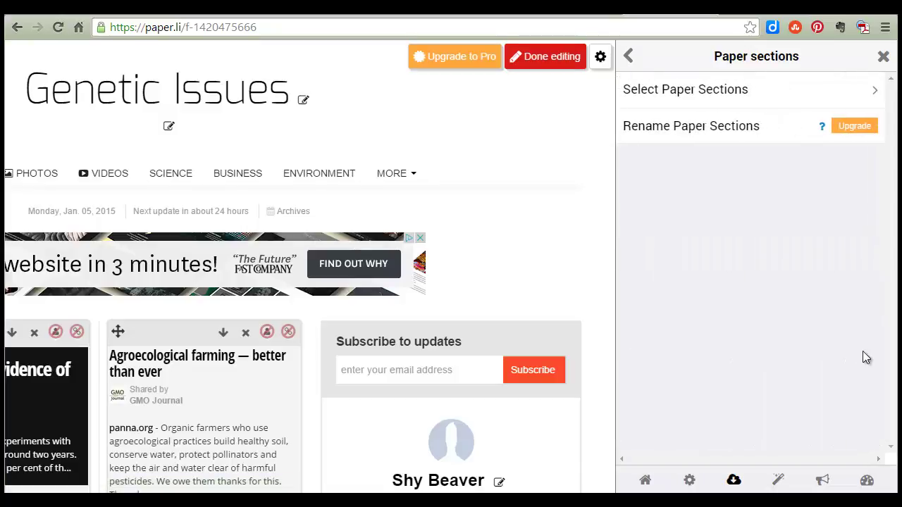
{"action": "left_click", "coordinate": [875, 94]}
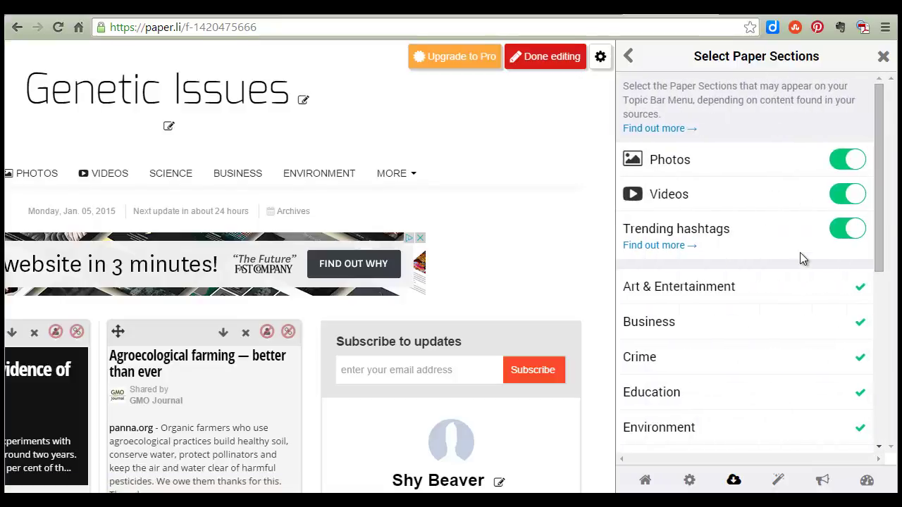
{"action": "left_click", "coordinate": [844, 234]}
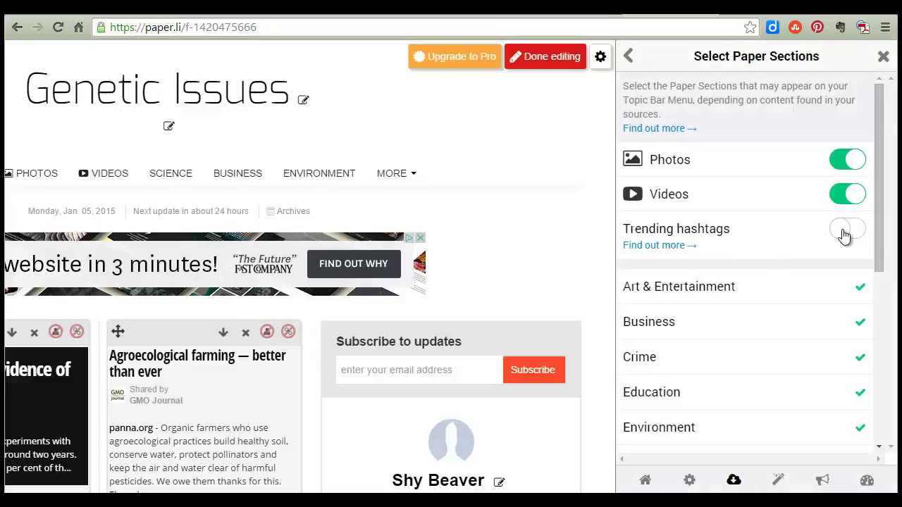
{"action": "scroll", "coordinate": [775, 278], "scroll_direction": "down", "scroll_amount": 1}
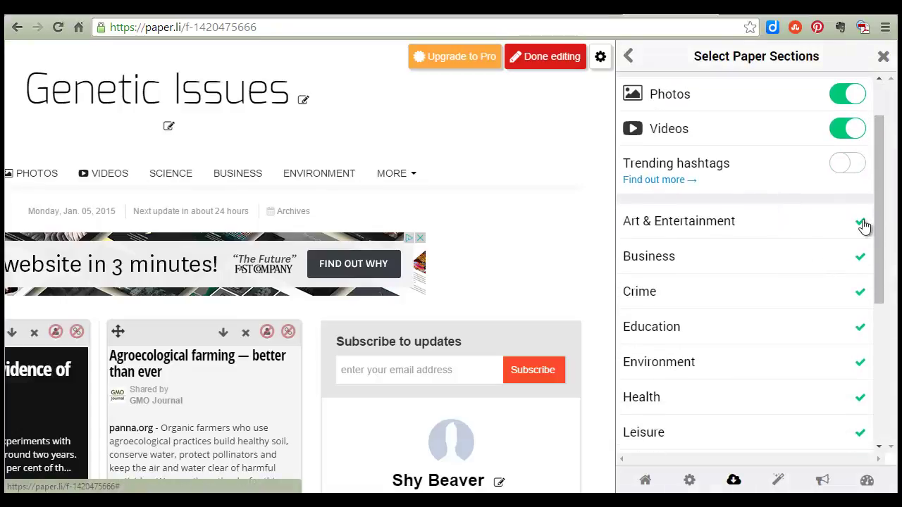
{"action": "left_click", "coordinate": [860, 221]}
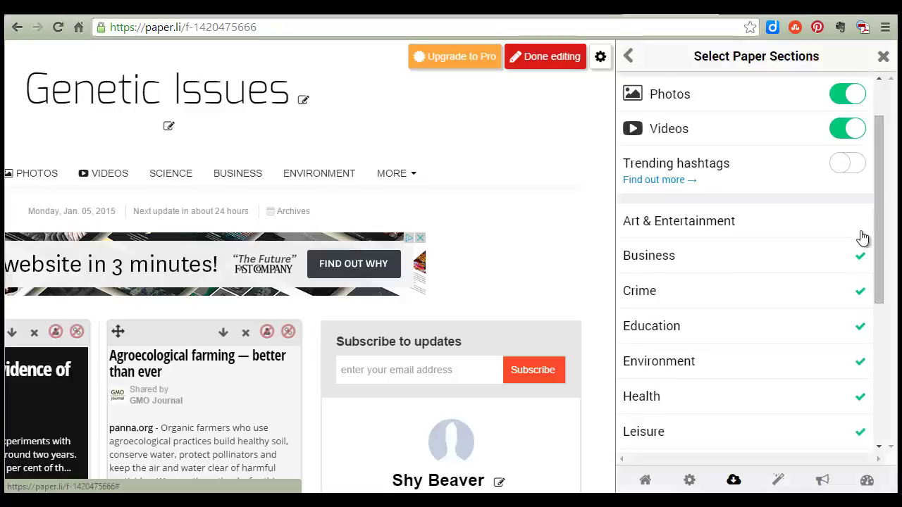
{"action": "left_click", "coordinate": [861, 255]}
{"action": "left_click", "coordinate": [860, 293]}
{"action": "scroll", "coordinate": [793, 307], "scroll_direction": "down", "scroll_amount": 4}
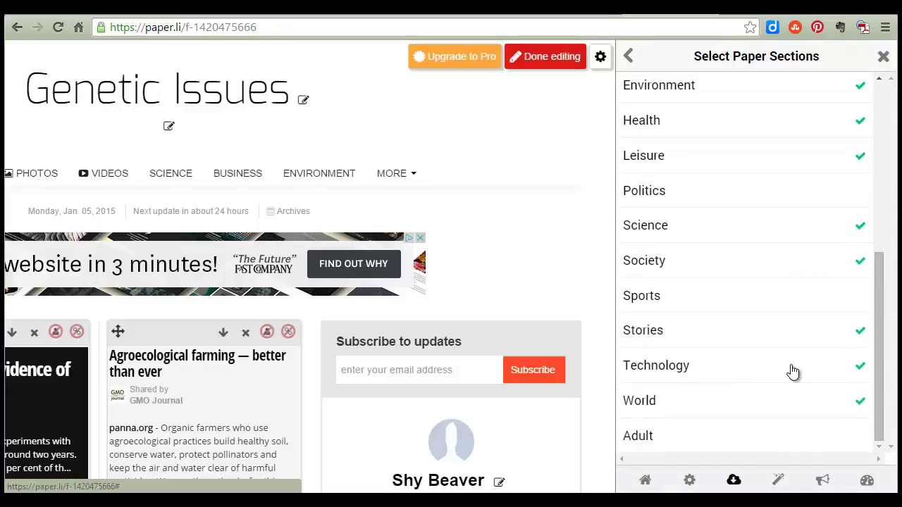
{"action": "left_click", "coordinate": [631, 56]}
{"action": "left_click", "coordinate": [631, 56]}
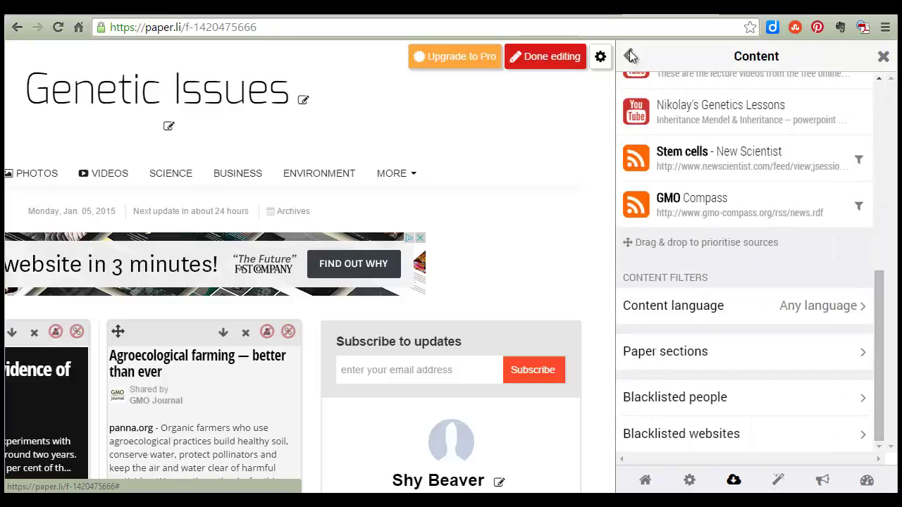
Fetch and confirm new content for the paper, then close the Paper Settings Dashboard
{"action": "left_click", "coordinate": [630, 55]}
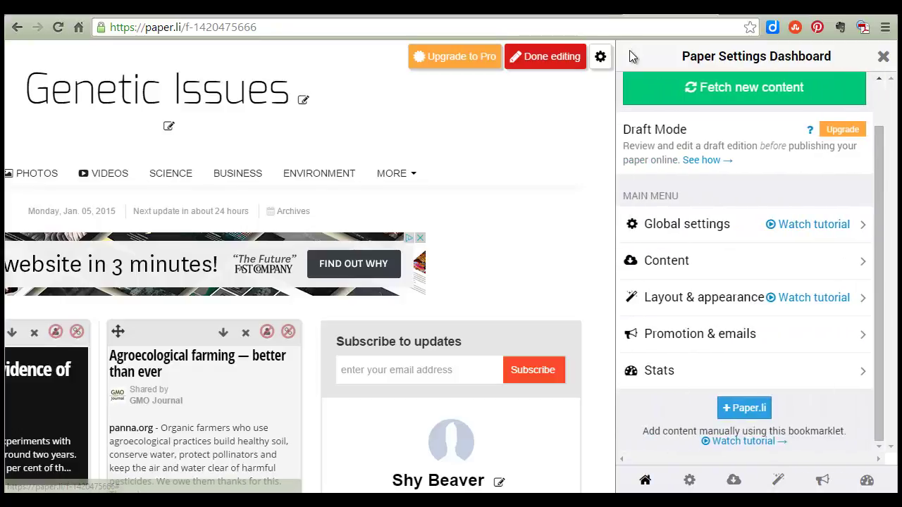
{"action": "left_click", "coordinate": [698, 86]}
{"action": "left_click", "coordinate": [777, 198]}
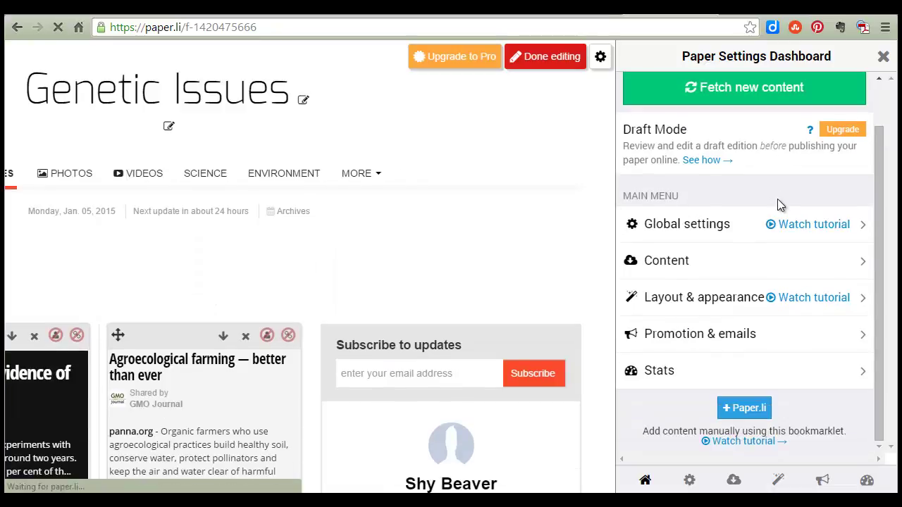
{"action": "left_click", "coordinate": [883, 56]}
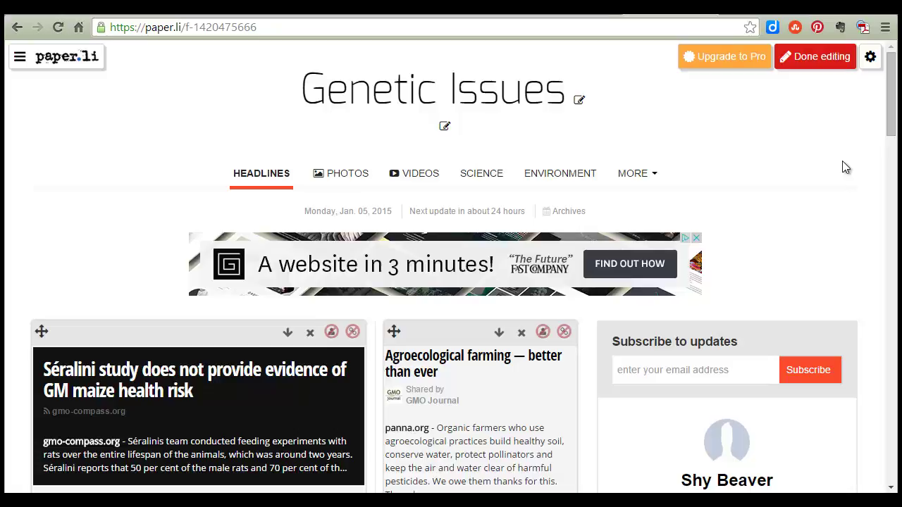
{"action": "scroll", "coordinate": [843, 161], "scroll_direction": "down", "scroll_amount": 2}
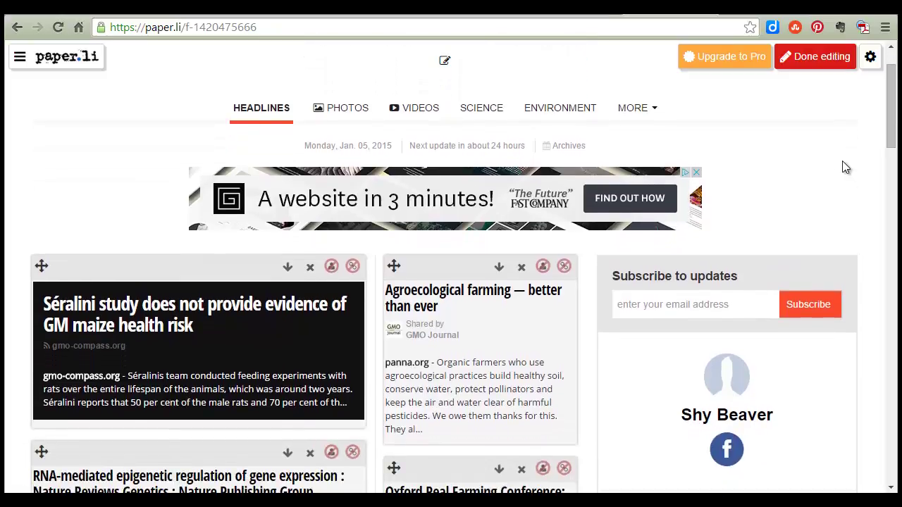
{"action": "scroll", "coordinate": [843, 162], "scroll_direction": "down", "scroll_amount": 2}
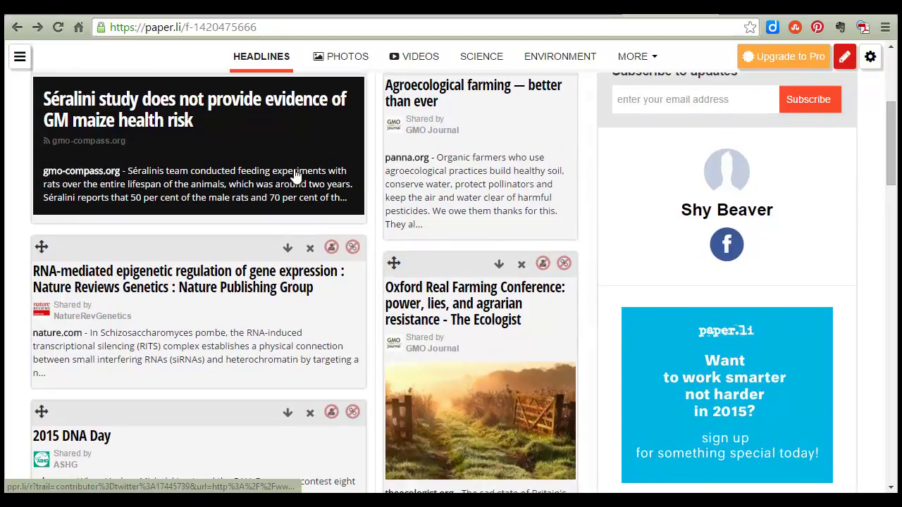
{"action": "scroll", "coordinate": [455, 289], "scroll_direction": "up", "scroll_amount": 1}
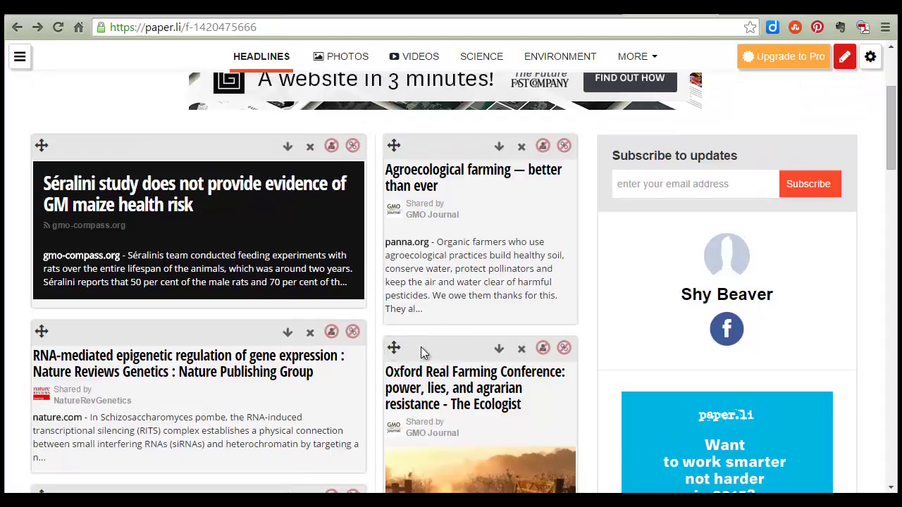
Drag the Oxford Real Farming Conference card into the top-left headline slot and review the sections below
{"action": "left_click_drag", "start_coordinate": [394, 348], "coordinate": [40, 151]}
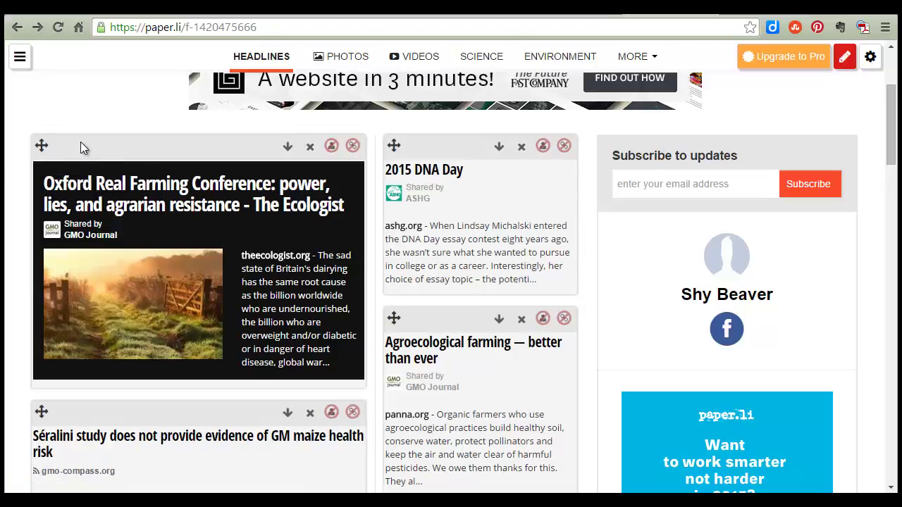
{"action": "scroll", "coordinate": [452, 361], "scroll_direction": "down", "scroll_amount": 2}
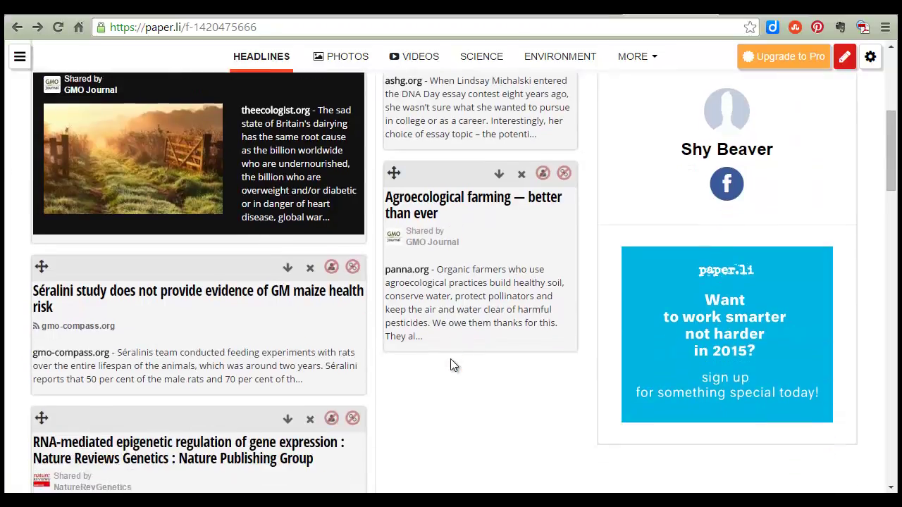
{"action": "scroll", "coordinate": [454, 365], "scroll_direction": "down", "scroll_amount": 2}
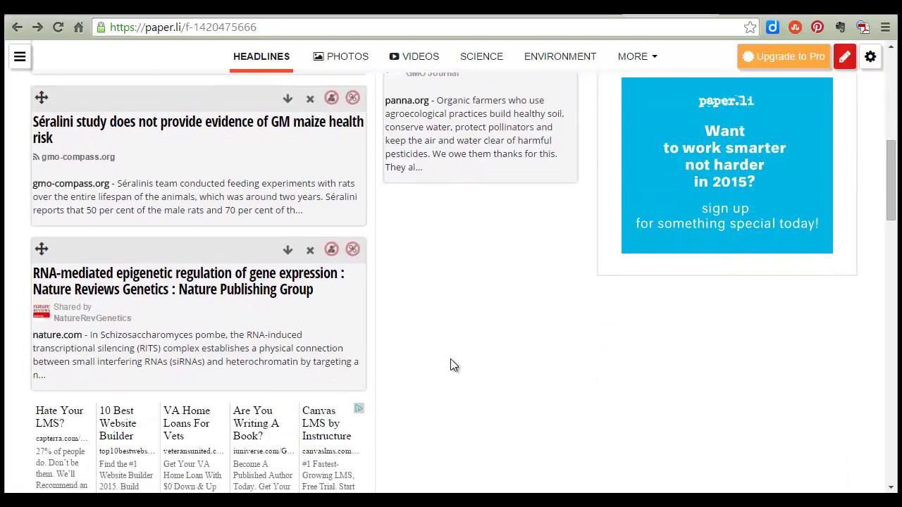
{"action": "scroll", "coordinate": [453, 365], "scroll_direction": "down", "scroll_amount": 7}
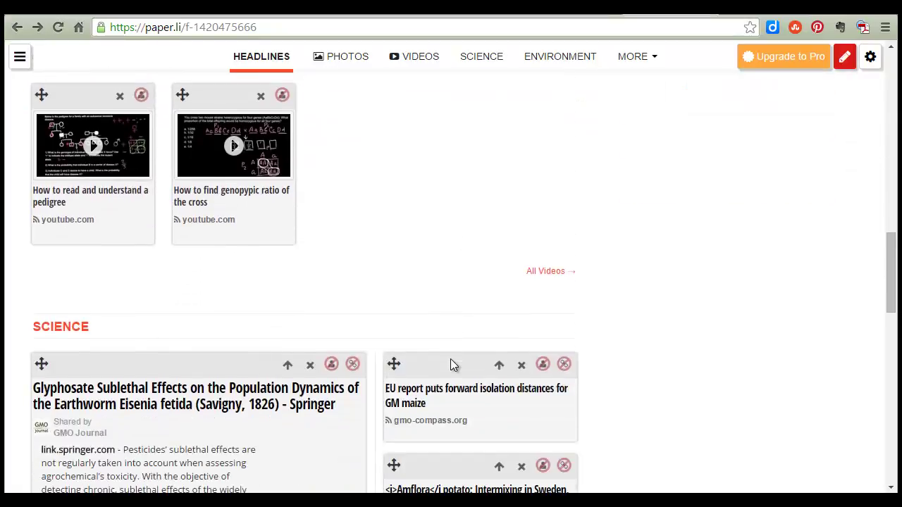
{"action": "scroll", "coordinate": [452, 364], "scroll_direction": "down", "scroll_amount": 2}
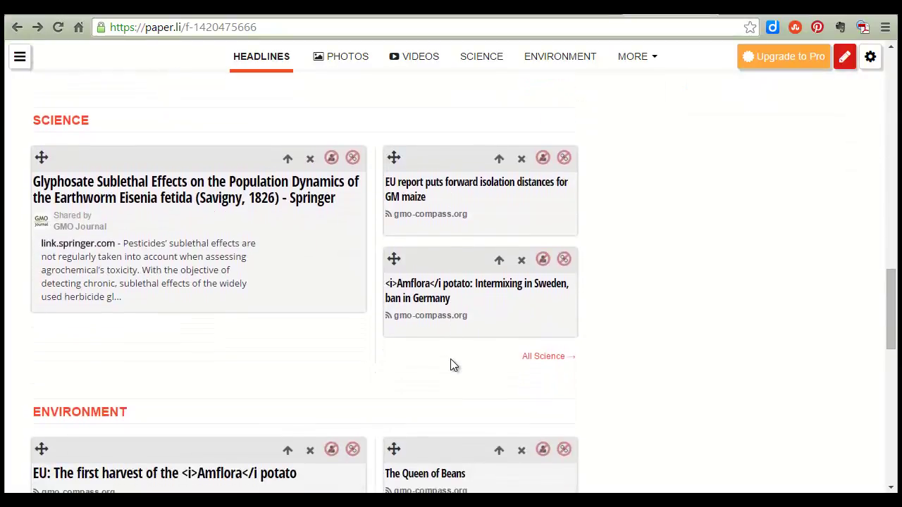
{"action": "scroll", "coordinate": [453, 365], "scroll_direction": "down", "scroll_amount": 2}
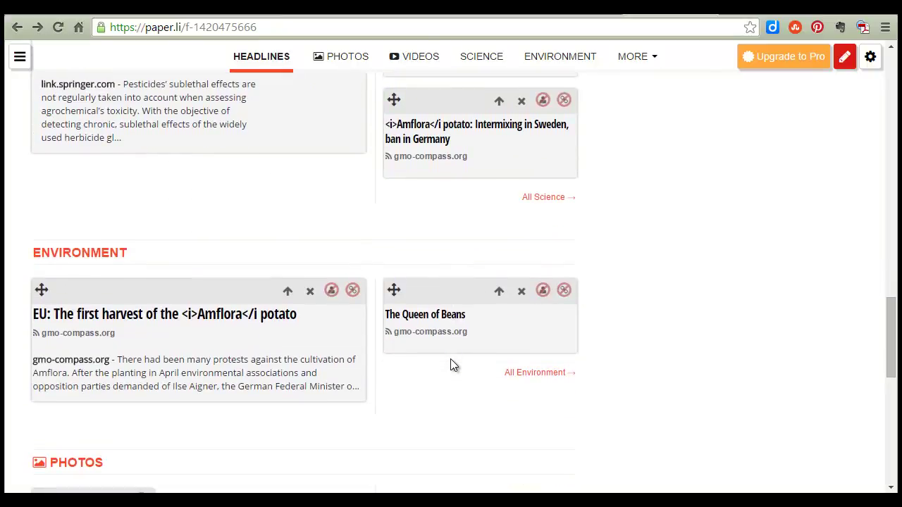
{"action": "scroll", "coordinate": [453, 365], "scroll_direction": "down", "scroll_amount": 5}
{"action": "scroll", "coordinate": [453, 364], "scroll_direction": "down", "scroll_amount": 2}
{"action": "scroll", "coordinate": [453, 365], "scroll_direction": "up", "scroll_amount": 7}
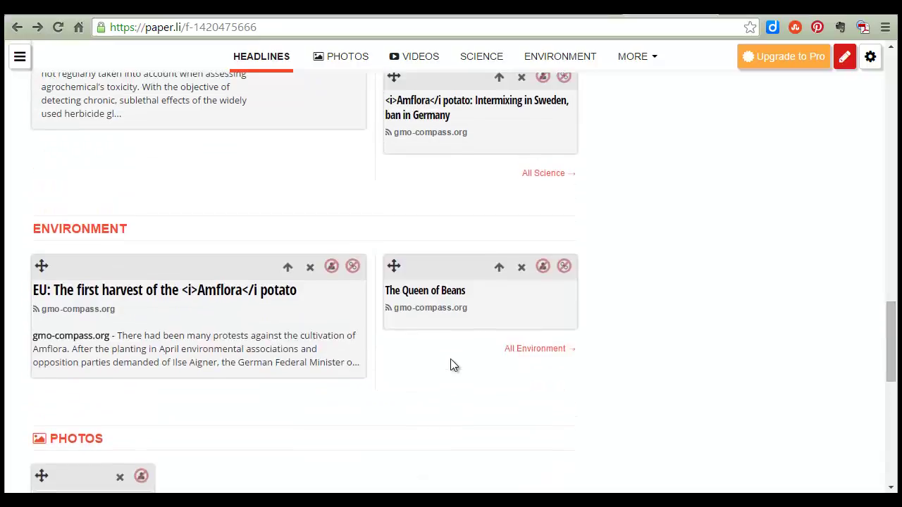
{"action": "scroll", "coordinate": [453, 365], "scroll_direction": "up", "scroll_amount": 12}
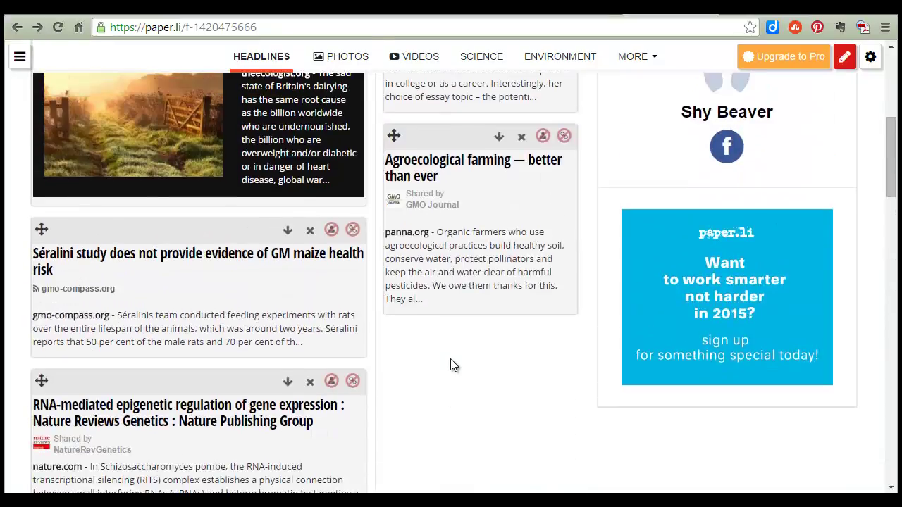
{"action": "left_click", "coordinate": [870, 58]}
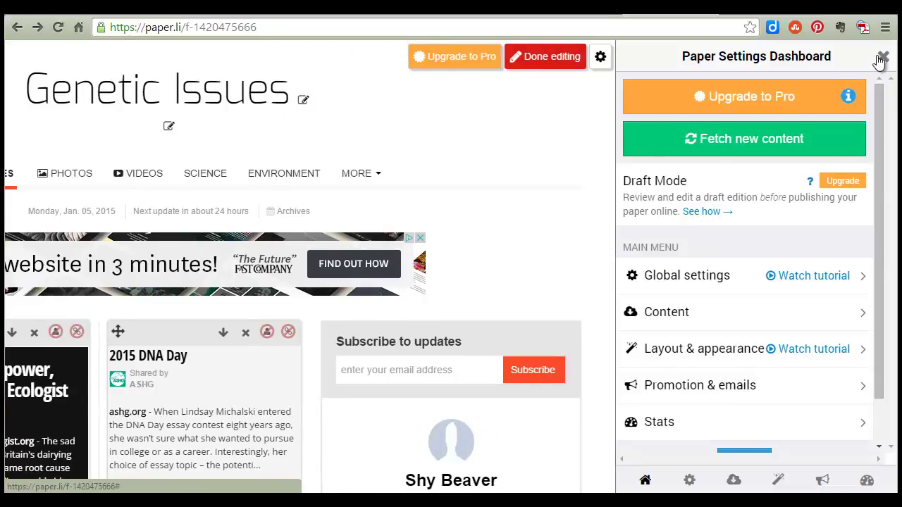
{"action": "left_click", "coordinate": [882, 56]}
{"action": "scroll", "coordinate": [716, 163], "scroll_direction": "down", "scroll_amount": 4}
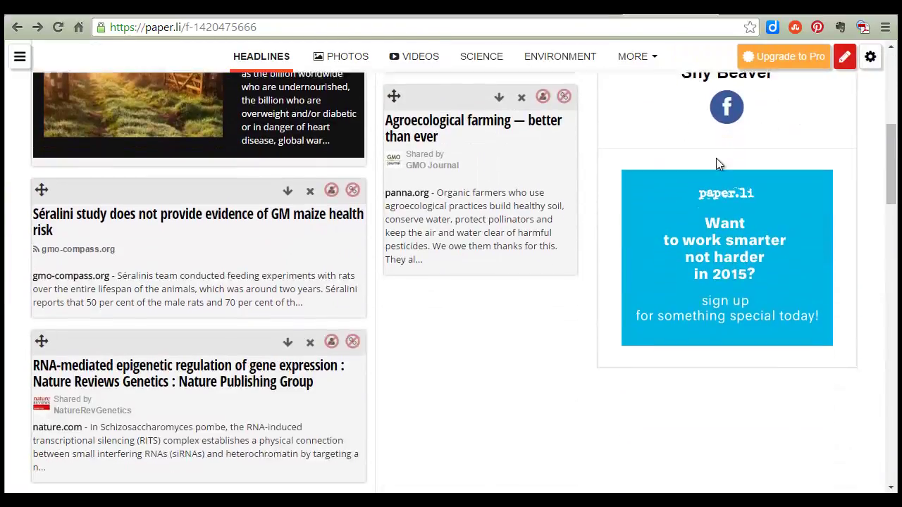
{"action": "scroll", "coordinate": [716, 158], "scroll_direction": "down", "scroll_amount": 5}
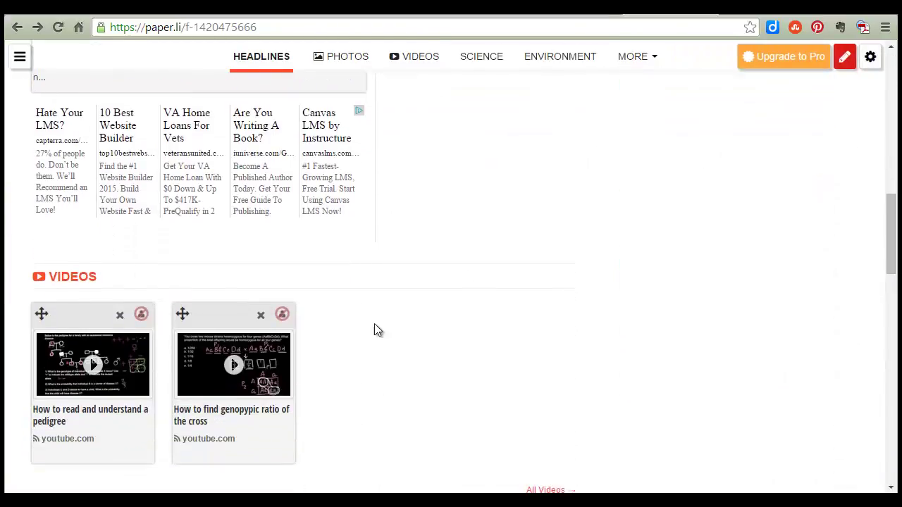
Delete the second video card and copy the paper's URL from the address bar
{"action": "left_click", "coordinate": [260, 316]}
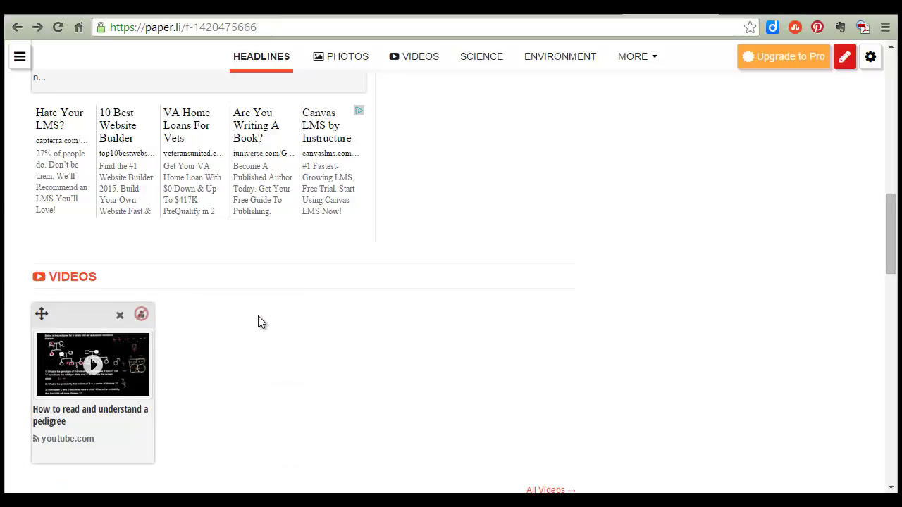
{"action": "scroll", "coordinate": [257, 322], "scroll_direction": "up", "scroll_amount": 15}
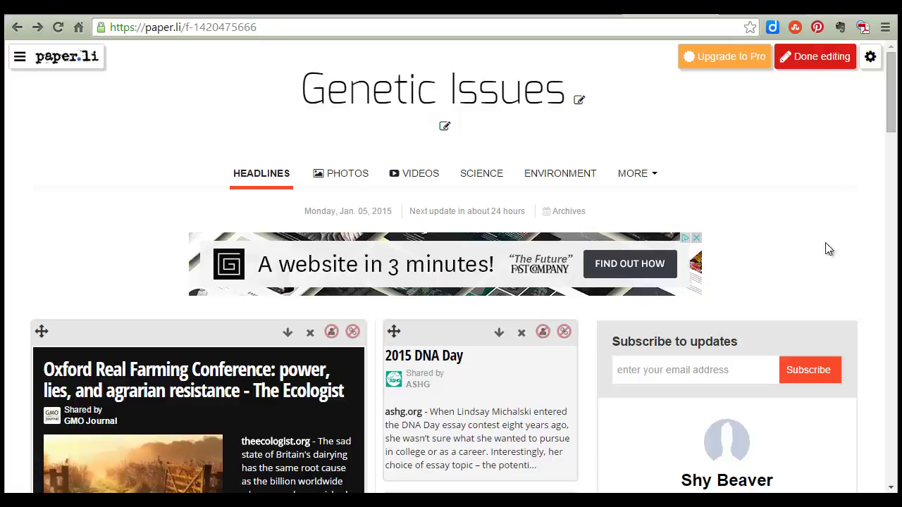
{"action": "left_click_drag", "start_coordinate": [110, 27], "coordinate": [266, 27]}
{"action": "right_click", "coordinate": [248, 31]}
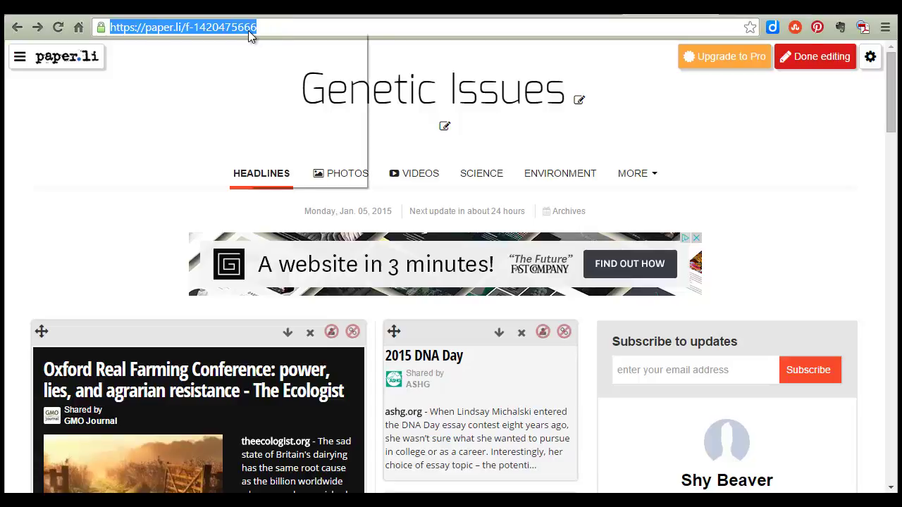
{"action": "left_click", "coordinate": [277, 80]}
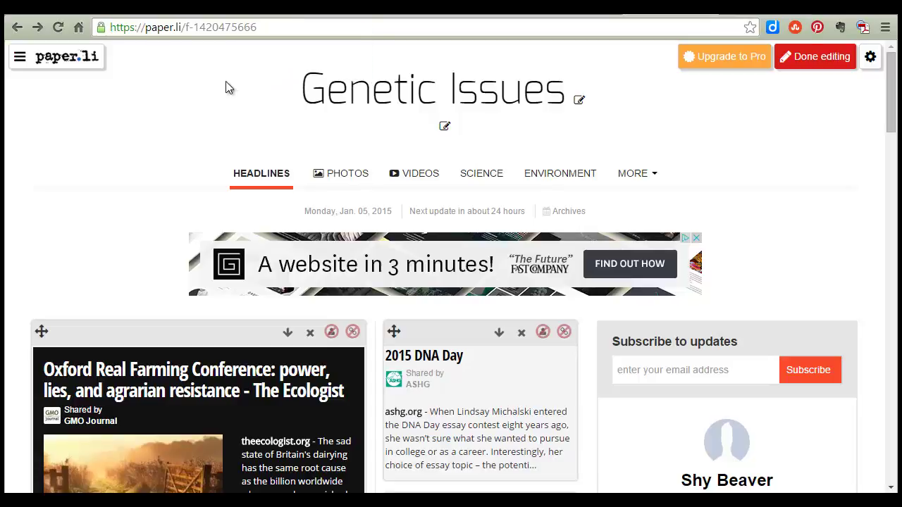